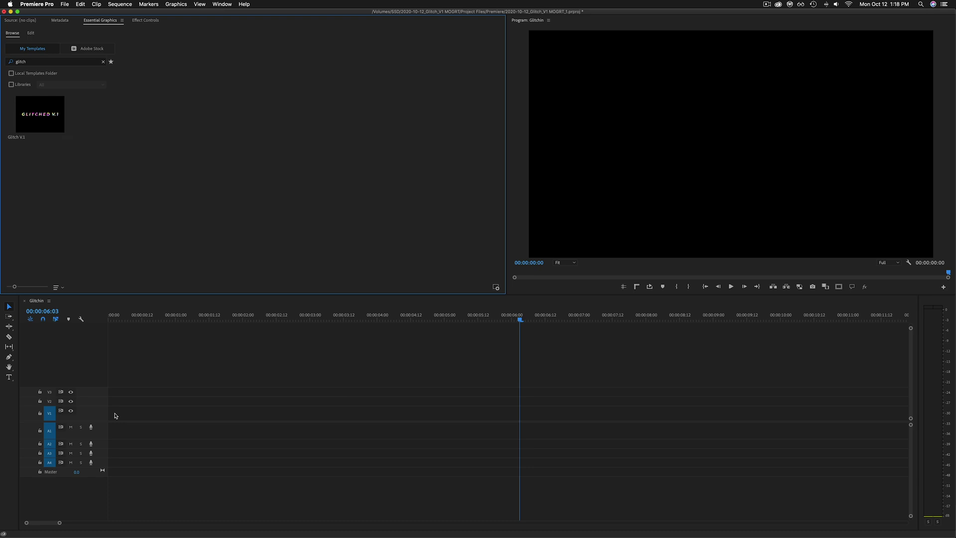
Drop the Glitch V1 template onto V1 at the sequence start, keeping existing sequence settings
drag(143, 371, 105, 420)
key(Return)
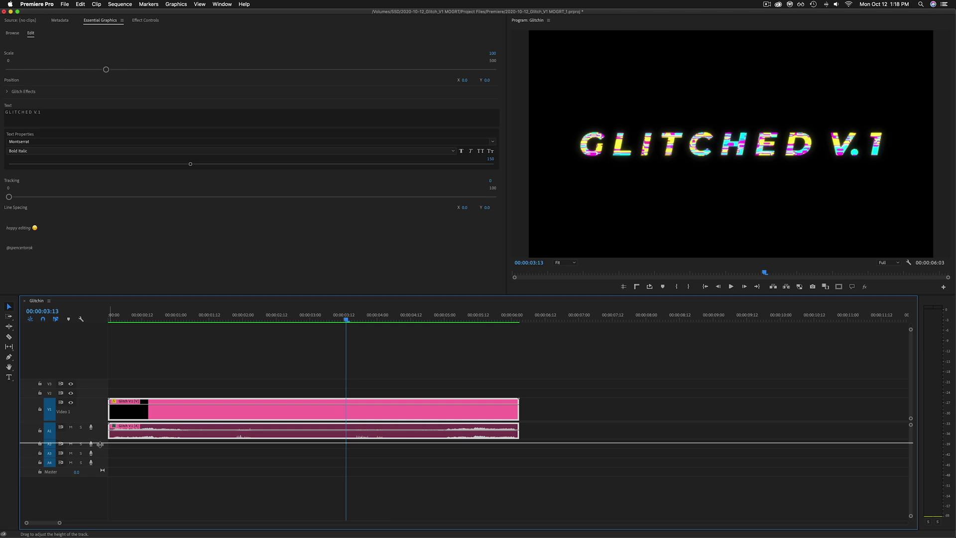
Enlarge the A1 track, then set the title font to VCR OSD Mono
drag(102, 439, 101, 448)
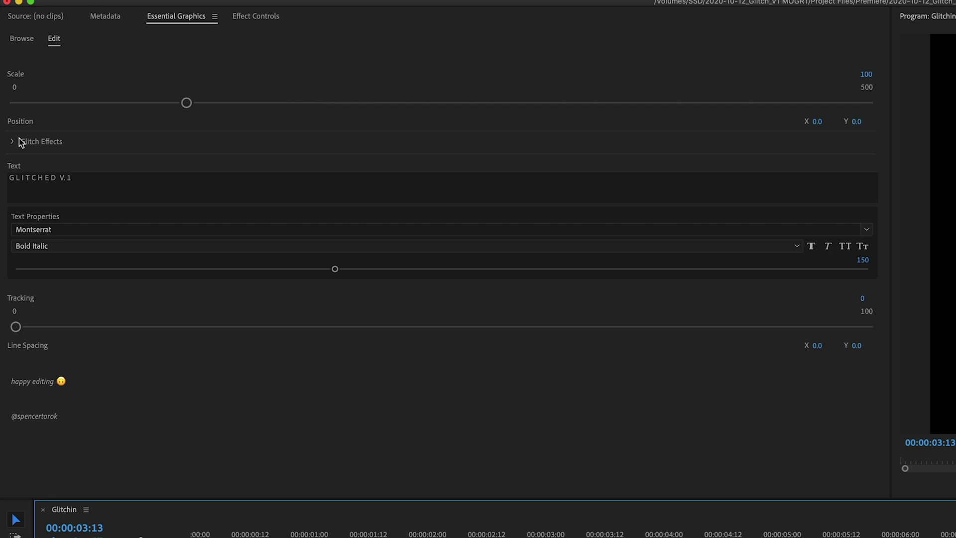
click(62, 230)
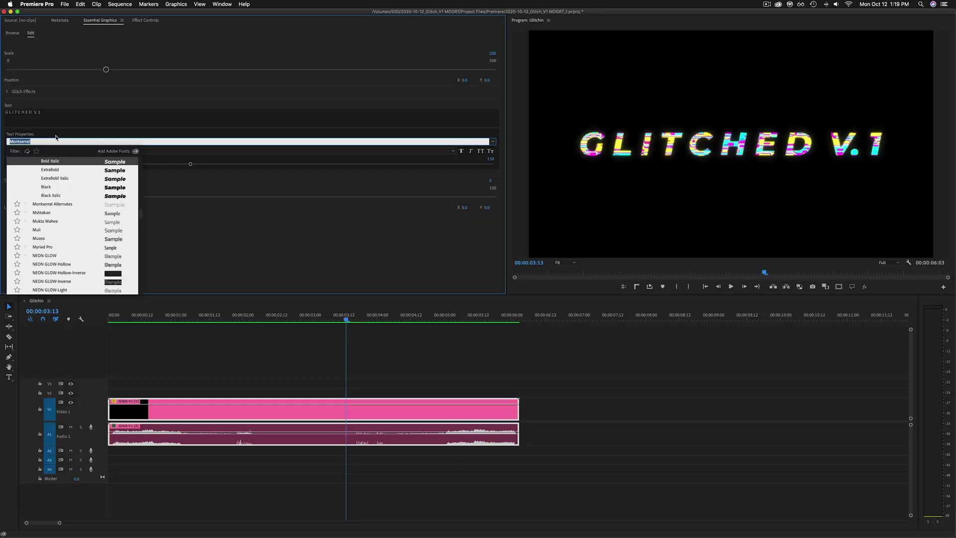
text(v)
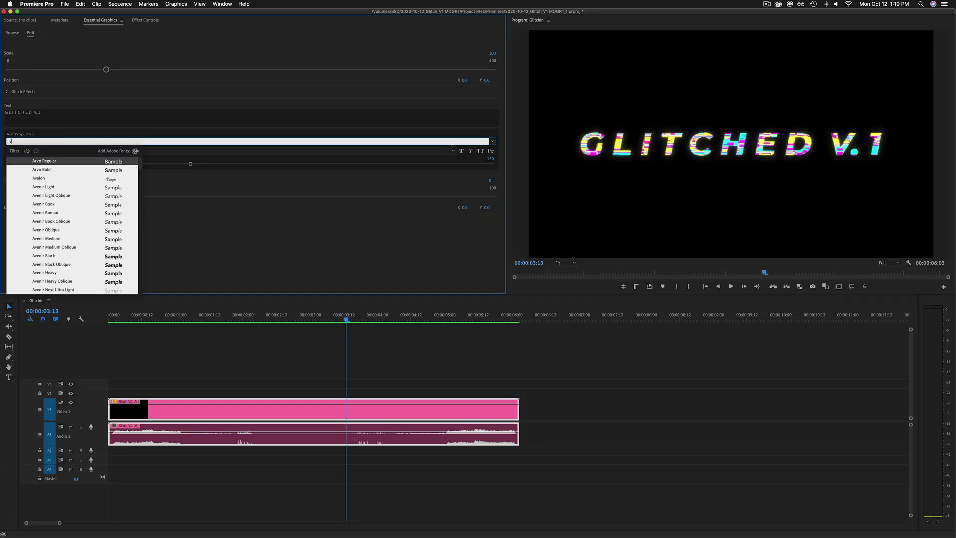
text(cr)
key(Return)
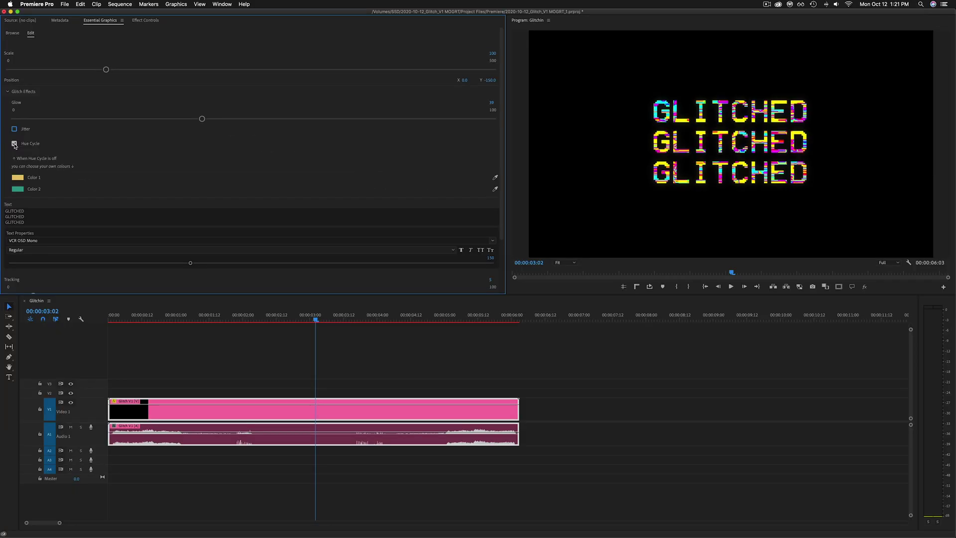
Disable Hue Cycle and pick a custom dark teal for glitch Color 1
click(14, 144)
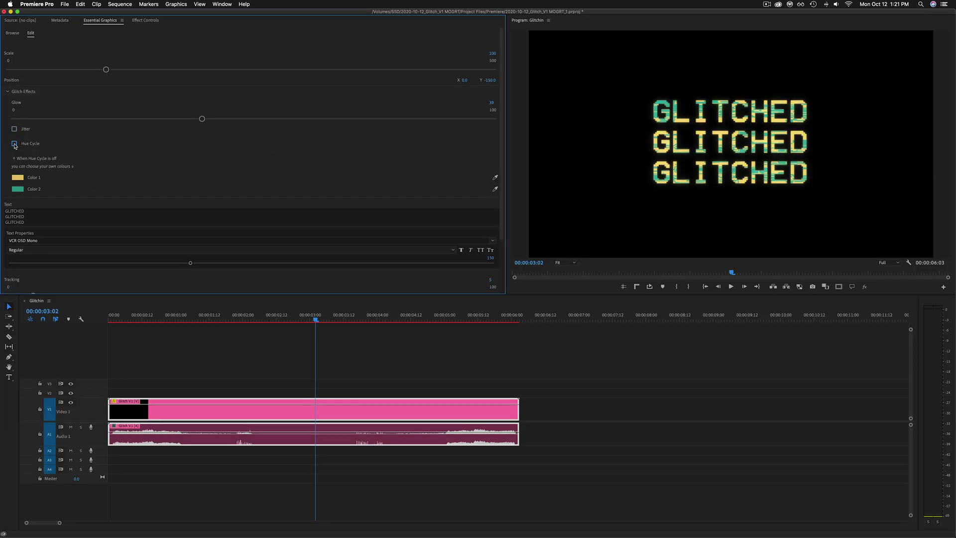
click(18, 178)
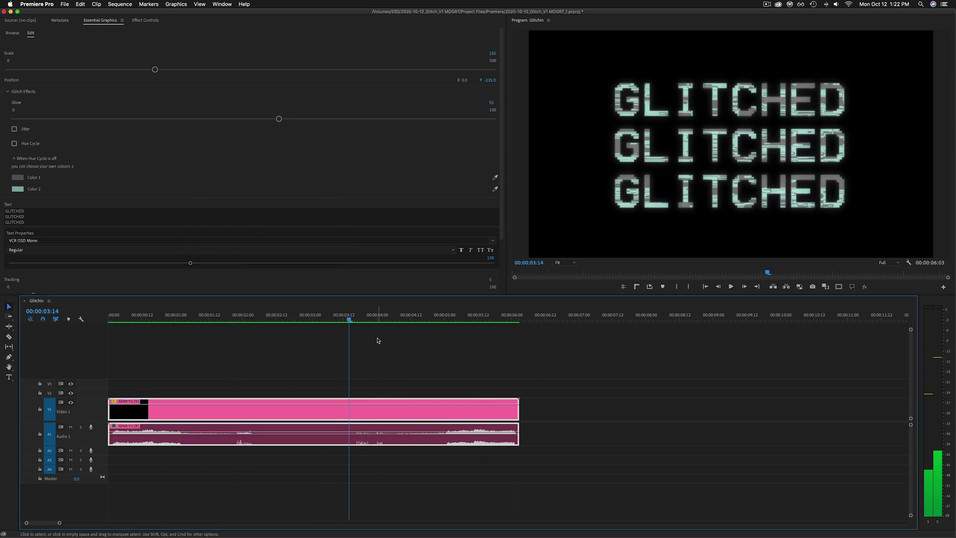
Preview the title and razor-cut the clip at the playhead
key(super+k)
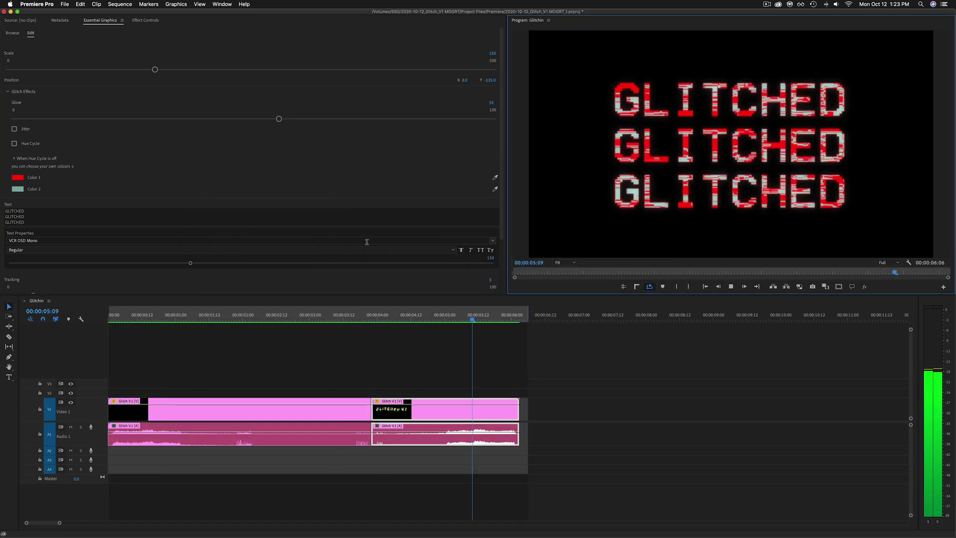
click(241, 410)
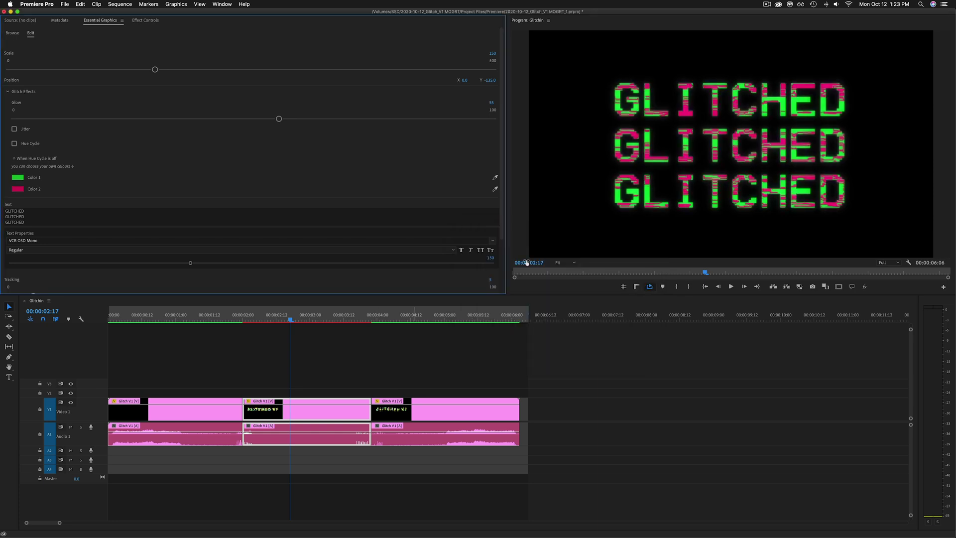